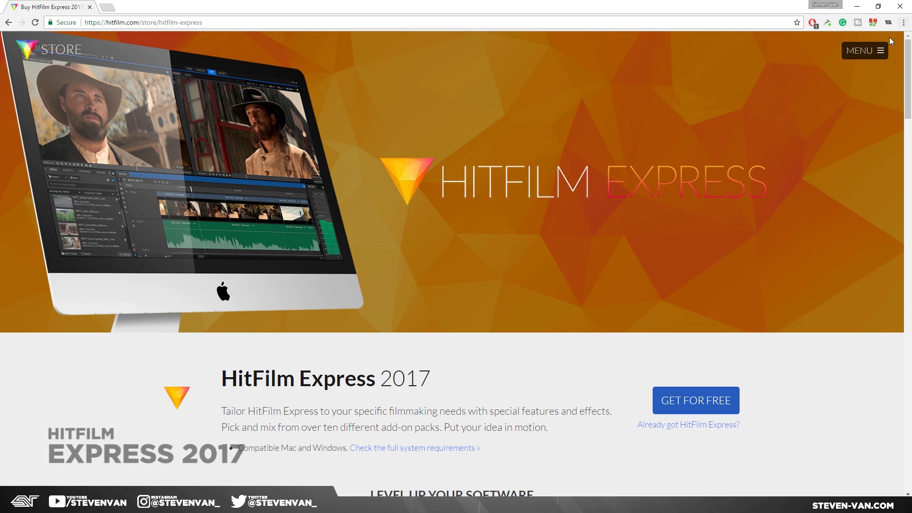
Use the store page menu to load the HitFilm Express page at hitfilm.com/express.
left_click(881, 52)
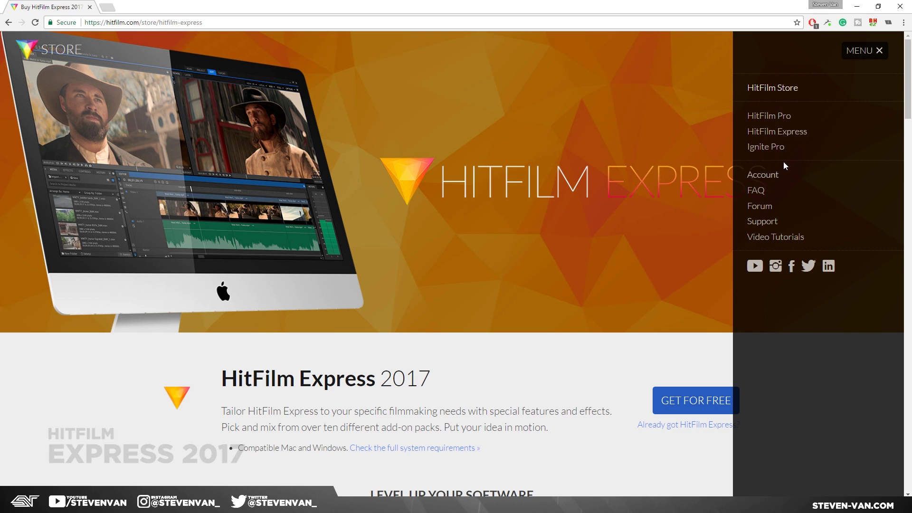
left_click(783, 133)
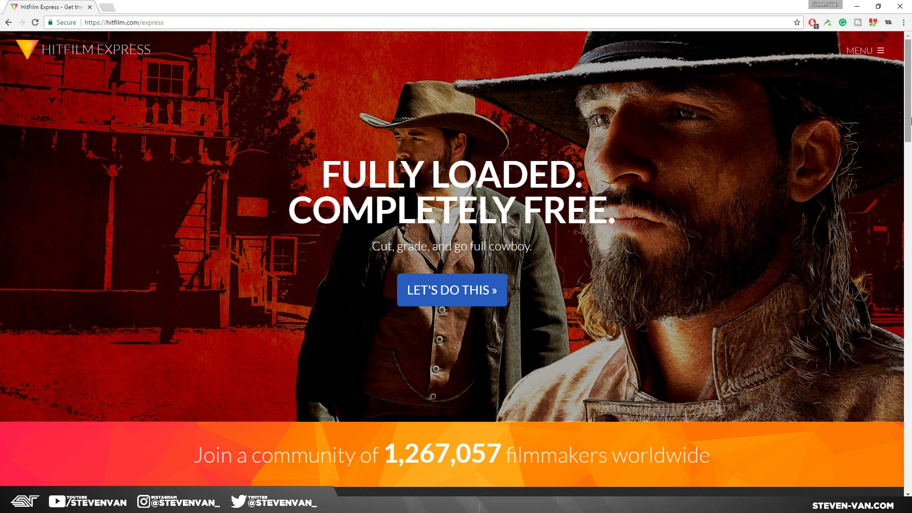
Close the Crowdfire notification and scroll through the HitFilm Express features and Masterclass cards.
left_click_drag(908, 116, 909, 202)
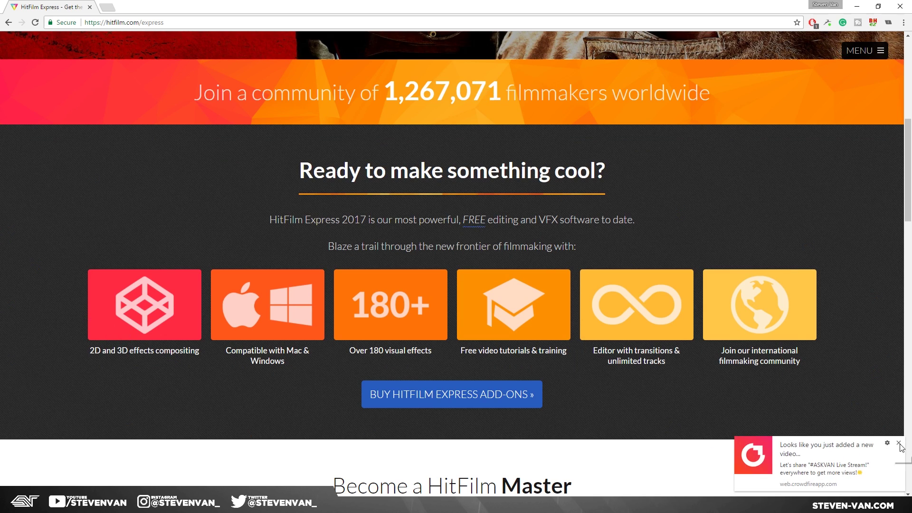
left_click(900, 445)
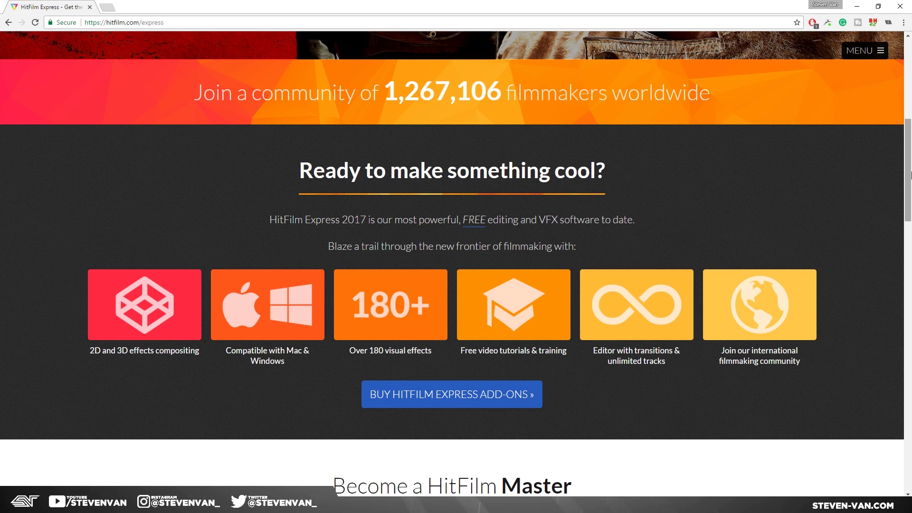
scroll(908, 218, "up", 4)
scroll(900, 209, "down", 7)
scroll(893, 238, "down", 4)
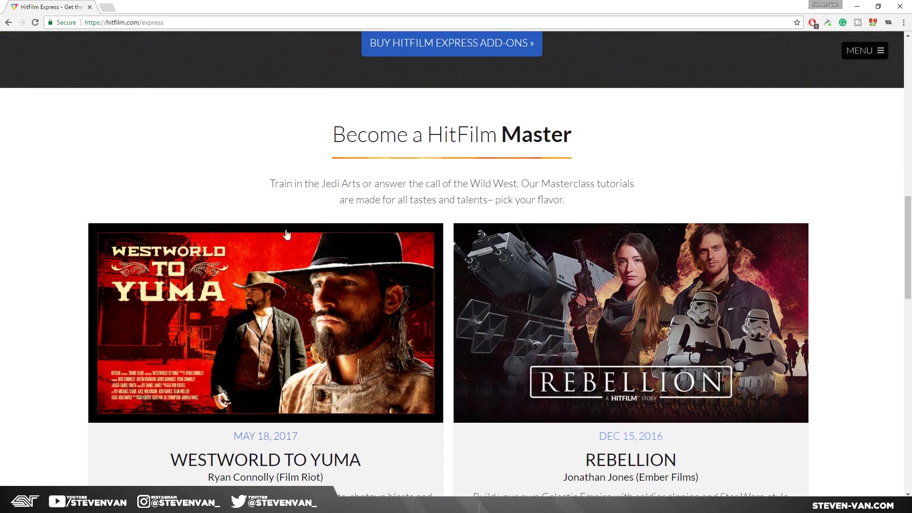
scroll(161, 309, "down", 1)
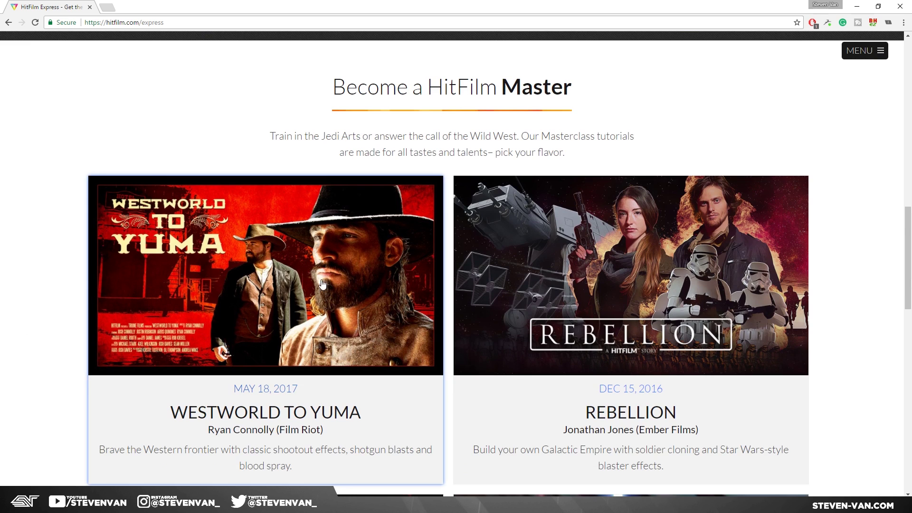
scroll(389, 290, "down", 2)
scroll(613, 280, "up", 1)
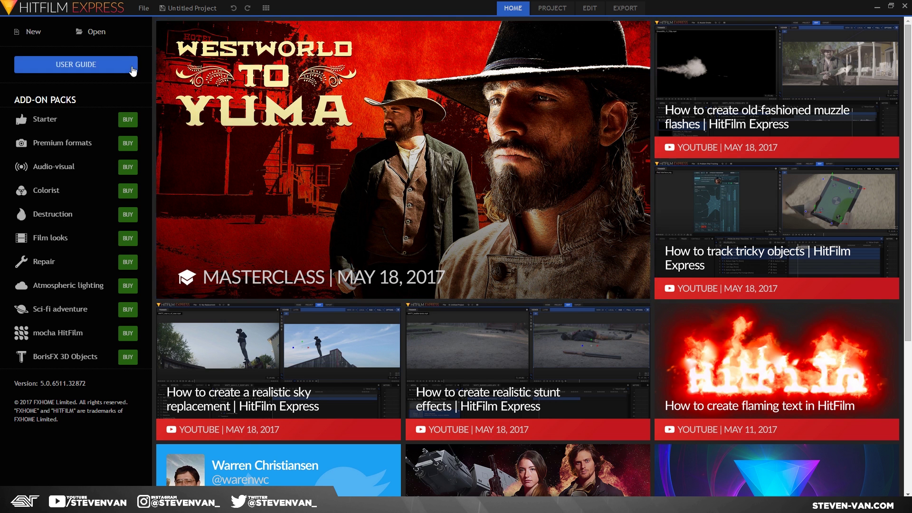
left_click(542, 11)
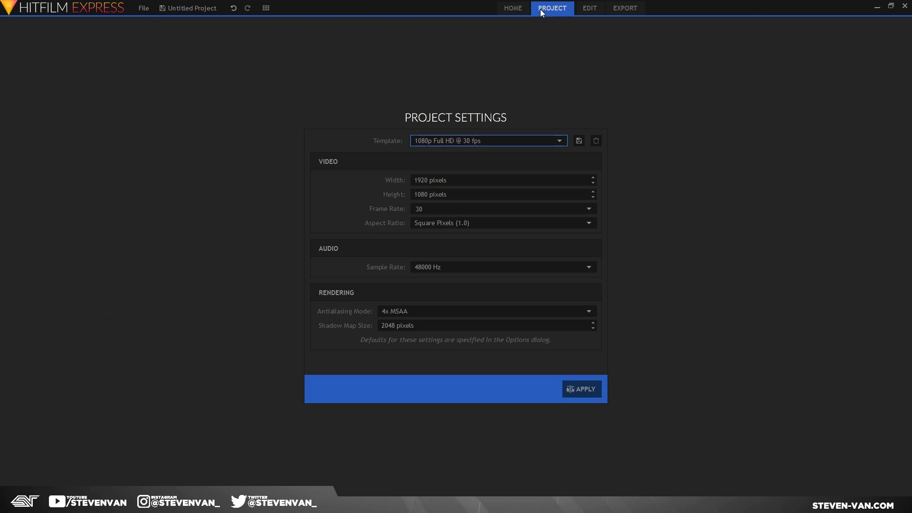
left_click(588, 9)
left_click(627, 8)
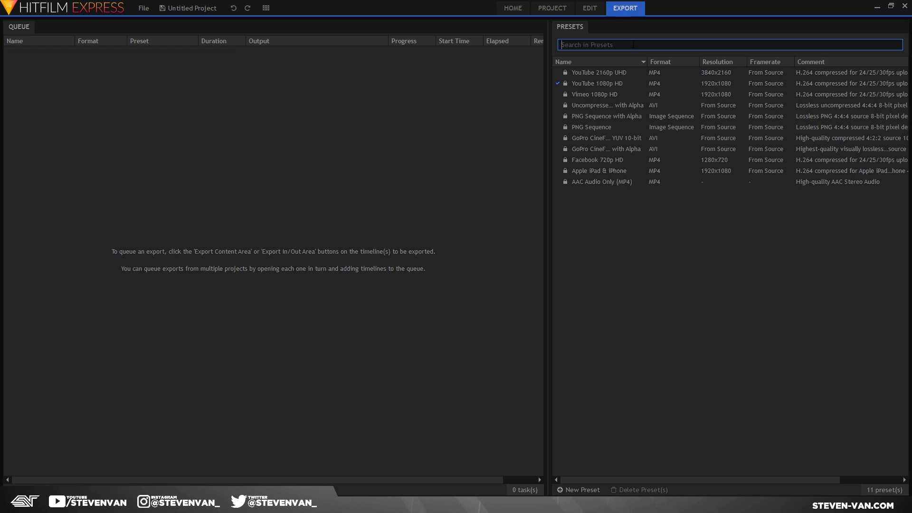
left_click(519, 8)
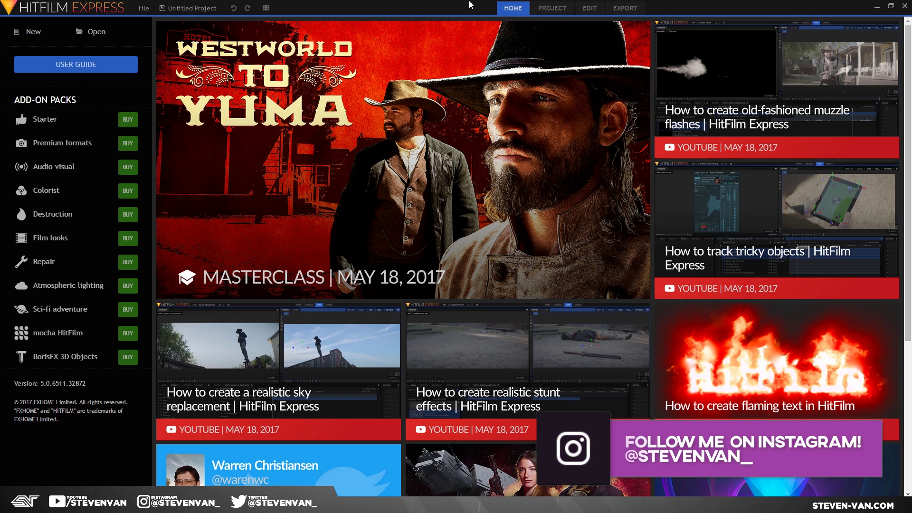
left_click(637, 11)
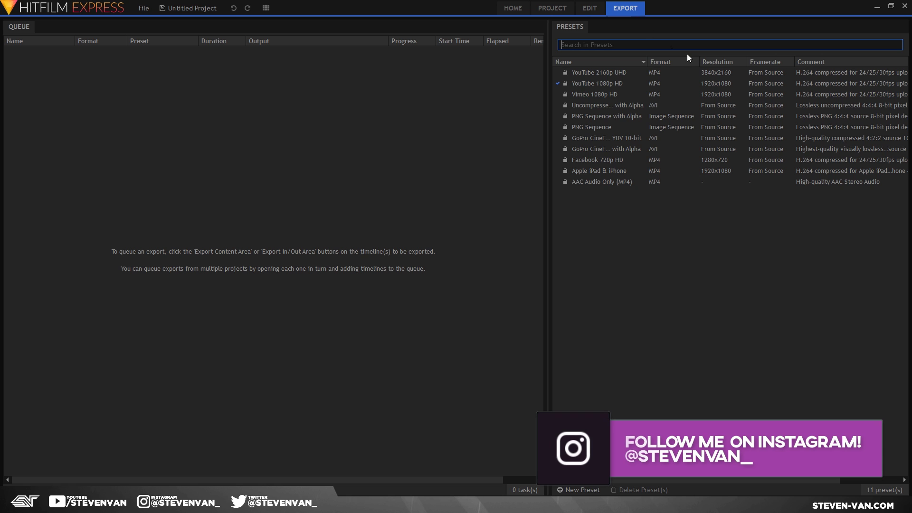
left_click(600, 7)
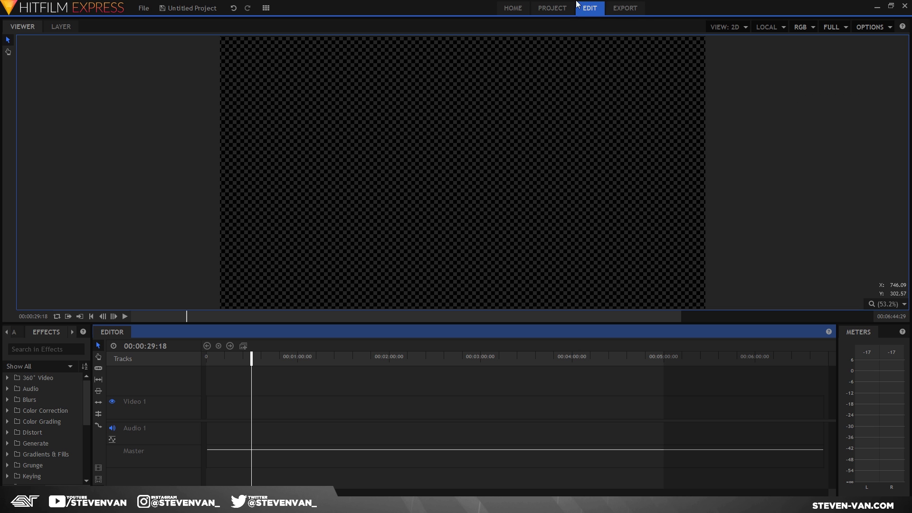
left_click(551, 7)
left_click(513, 8)
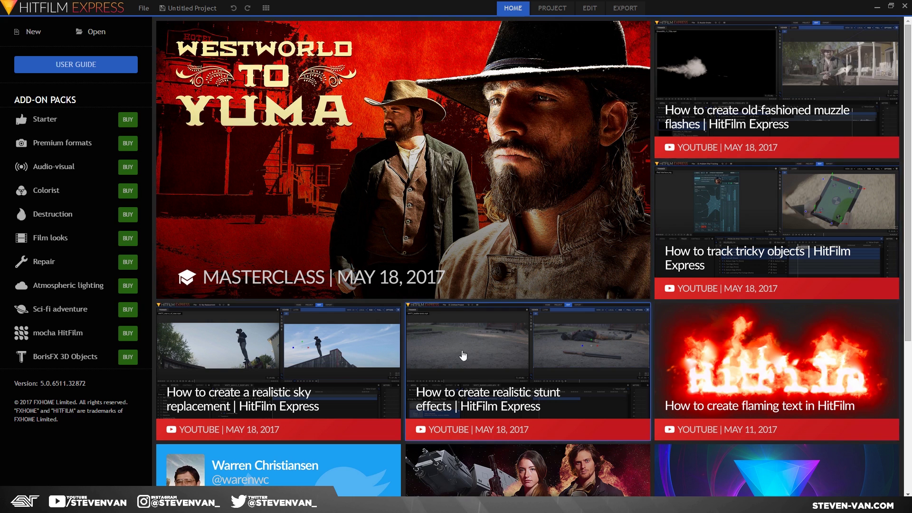
scroll(732, 387, "down", 3)
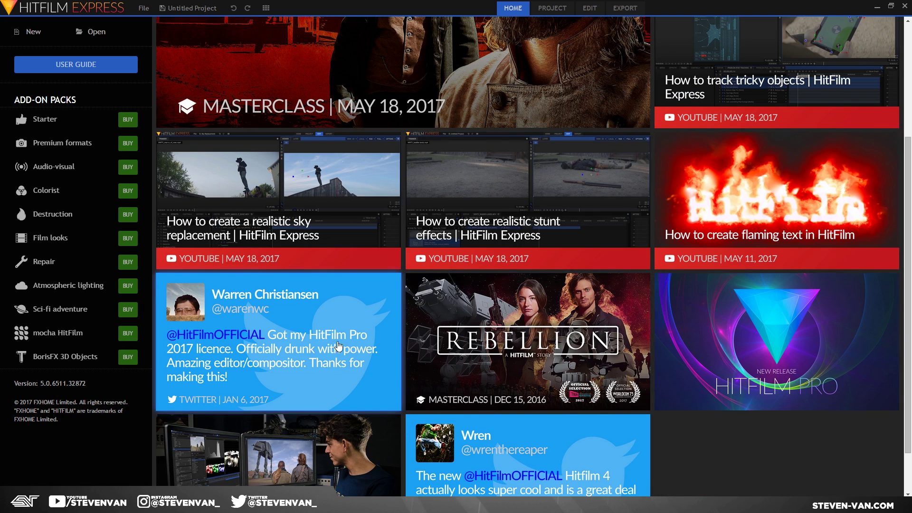
Keep the 1080p Full HD @ 30 fps project template and apply it.
scroll(618, 190, "up", 3)
left_click(565, 7)
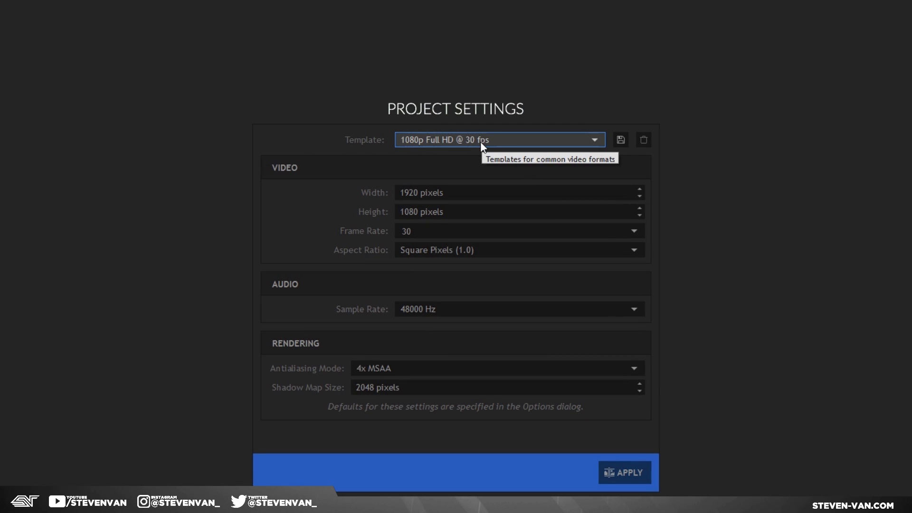
left_click(480, 141)
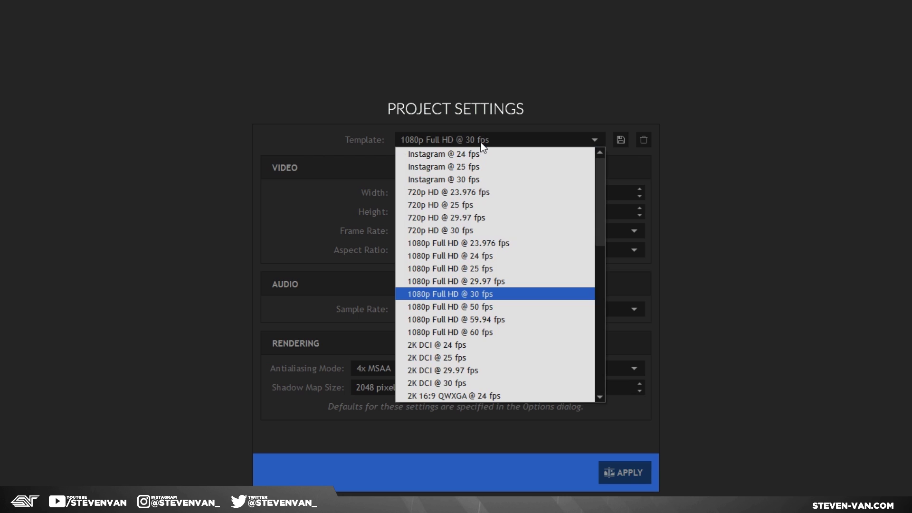
left_click(480, 143)
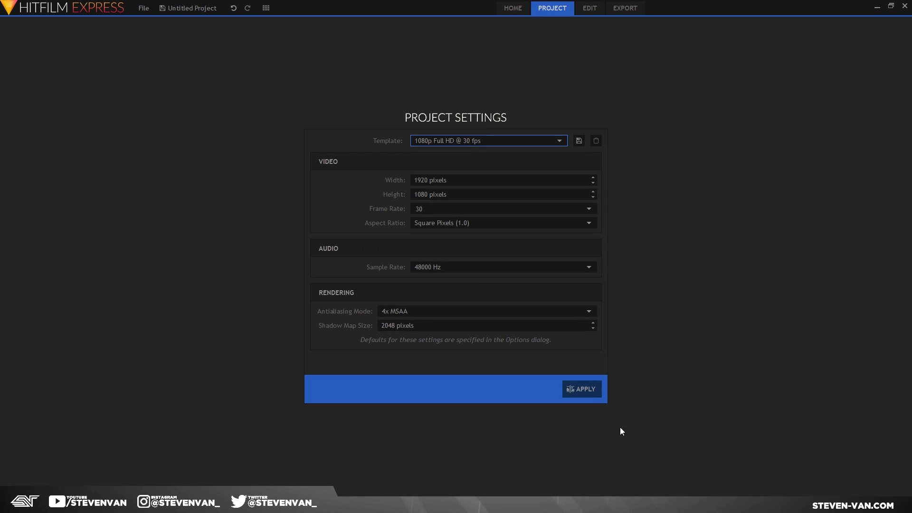
left_click(595, 389)
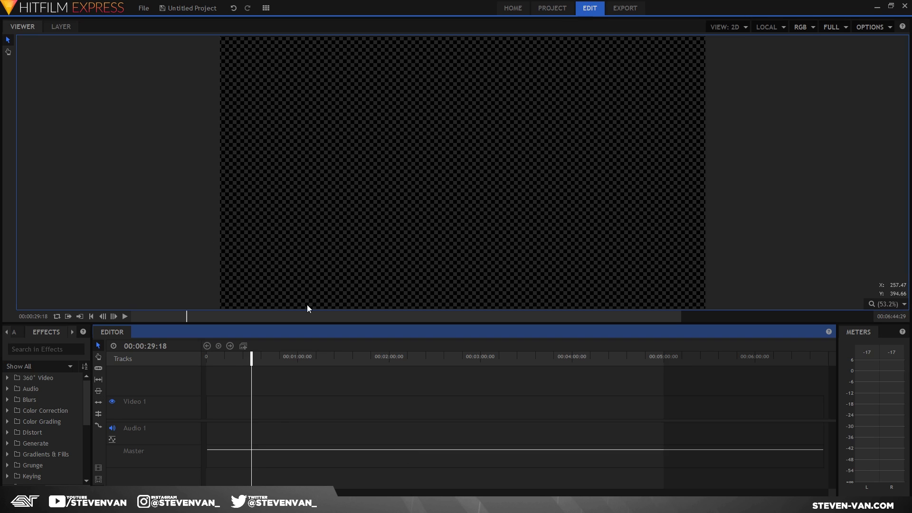
Show the project Media bin, then cancel the Ctrl+I import dialog without importing.
left_click(6, 332)
left_click(29, 332)
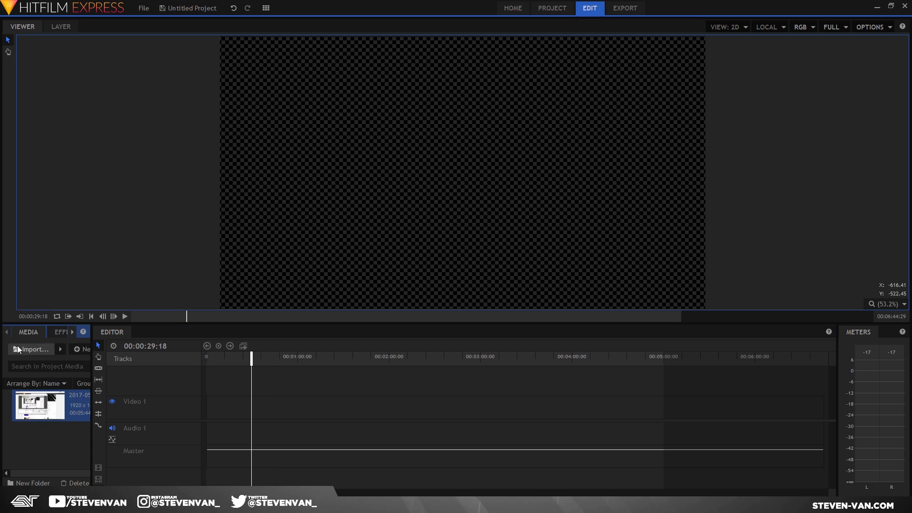
left_click_drag(56, 408, 192, 409)
key("ctrl+i")
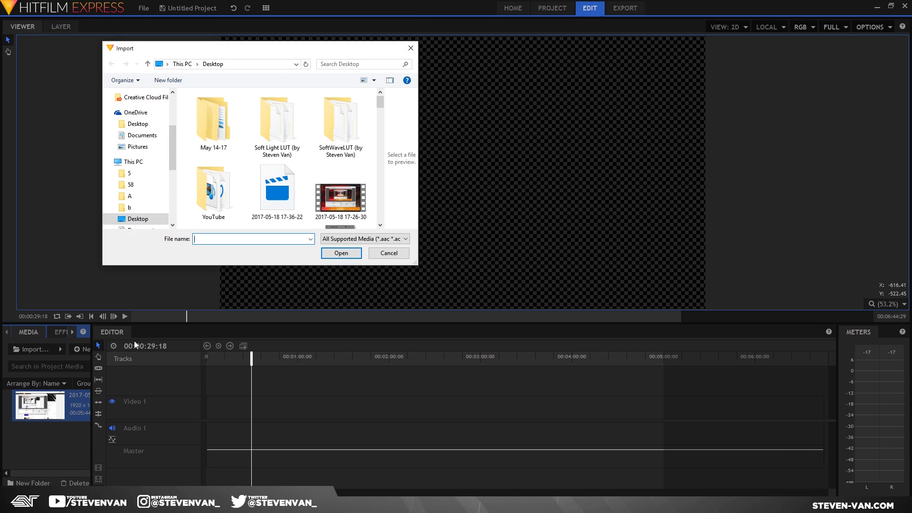
left_click(409, 47)
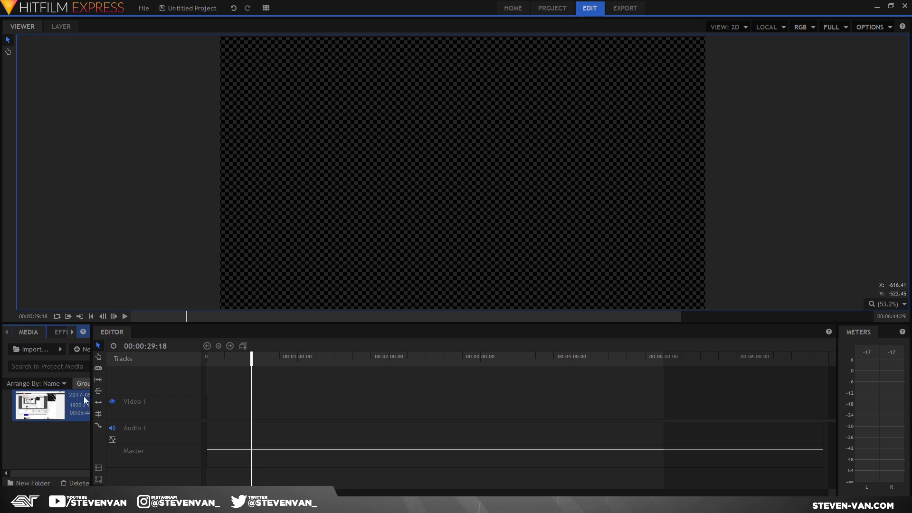
left_click_drag(83, 399, 306, 430)
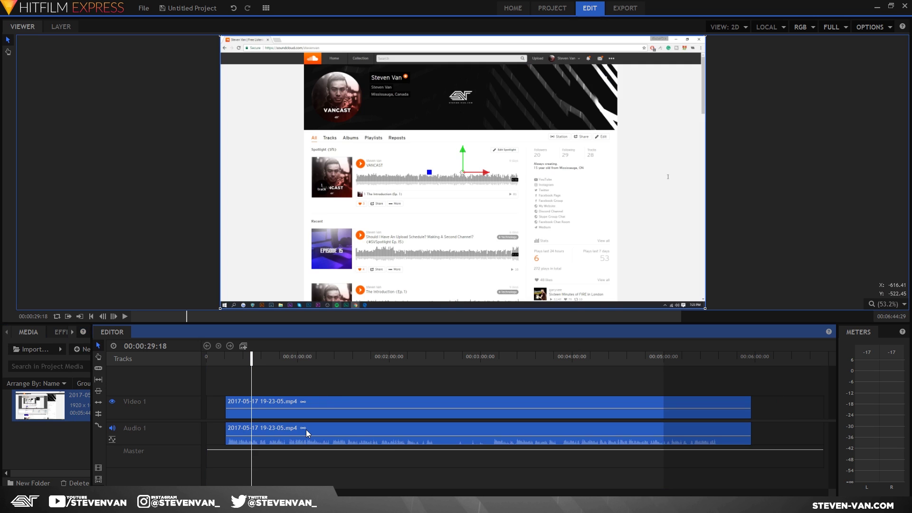
left_click(402, 437)
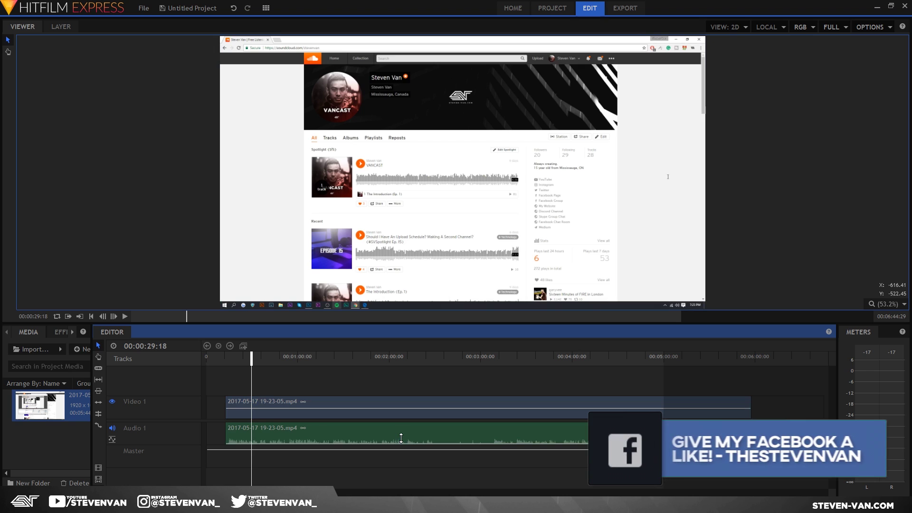
left_click_drag(322, 408, 316, 417)
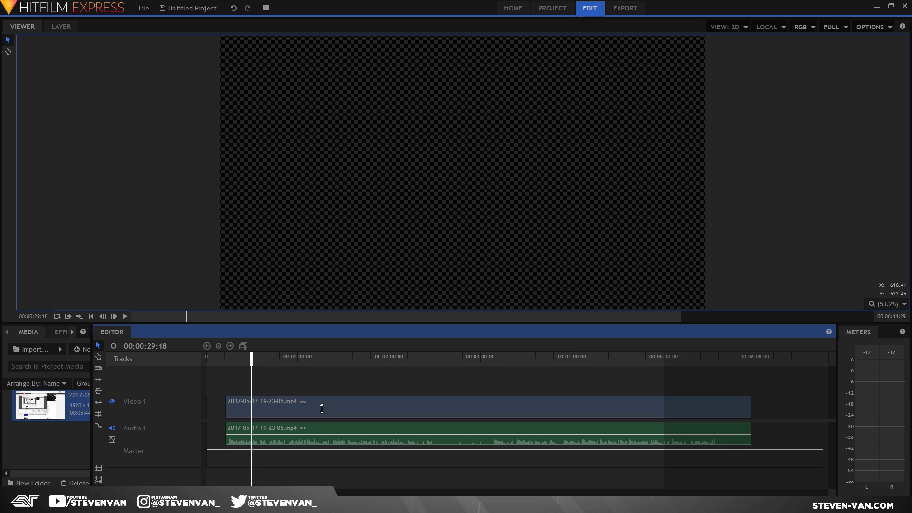
left_click_drag(321, 409, 332, 387)
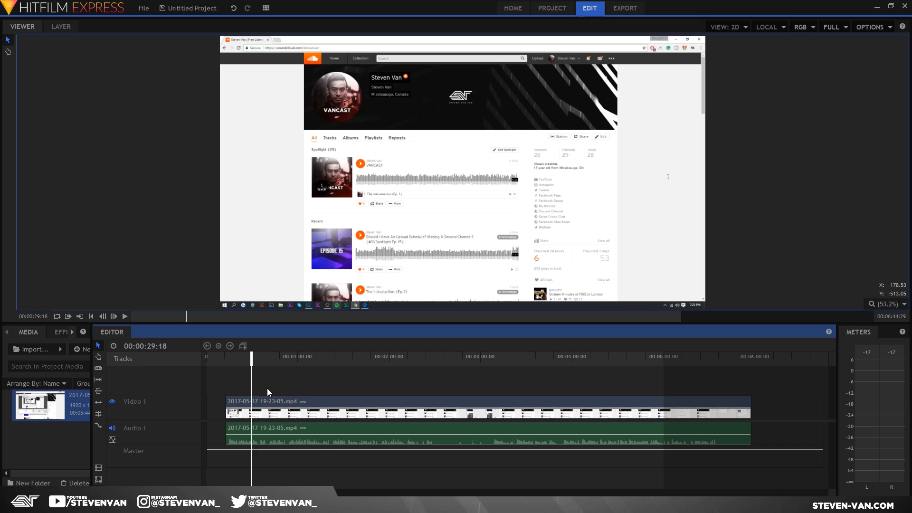
Slice the clip's video and audio at the 00:00:29:18 playhead, then return to Selection.
key("c")
left_click(251, 413)
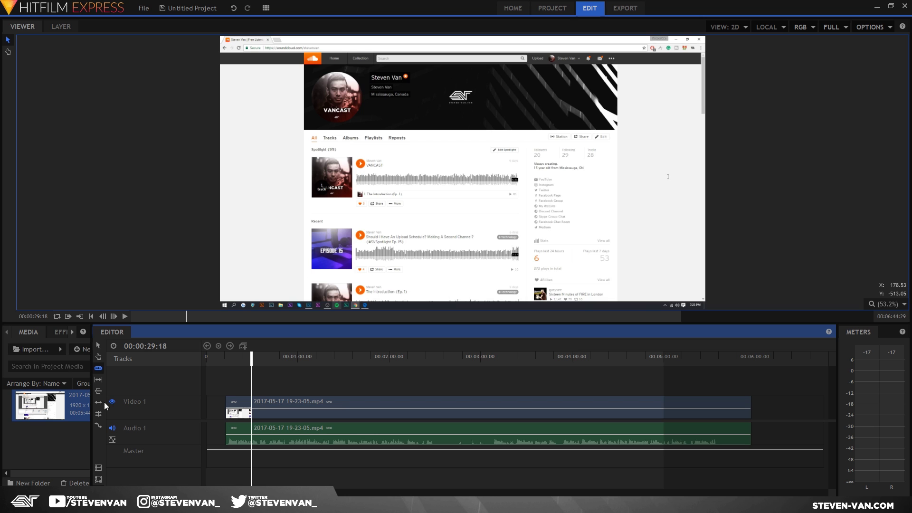
key("v")
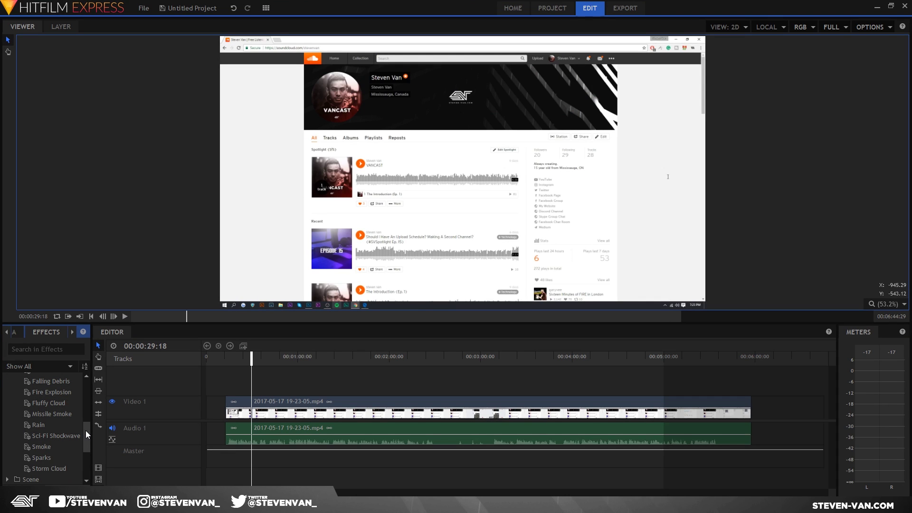
Check the viewer's RGB channel and FULL quality dropdowns.
left_click_drag(86, 430, 87, 457)
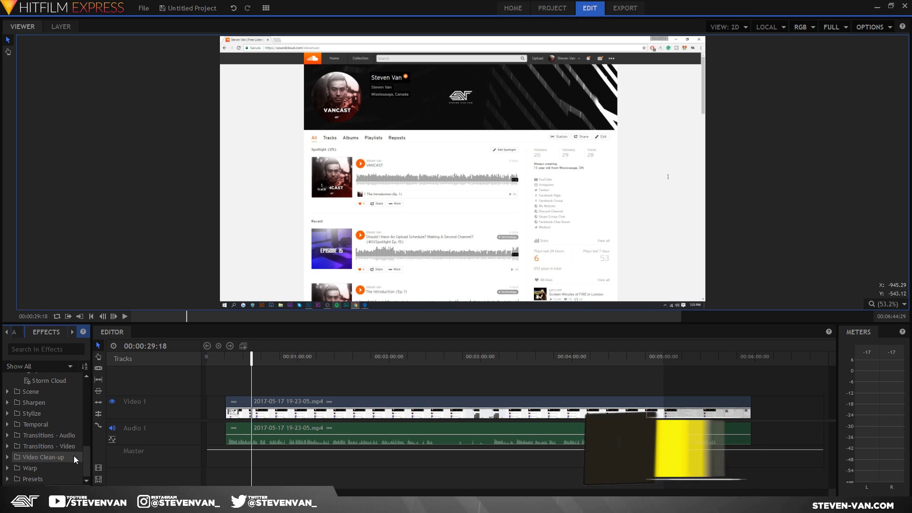
left_click(799, 27)
left_click(799, 28)
left_click(831, 27)
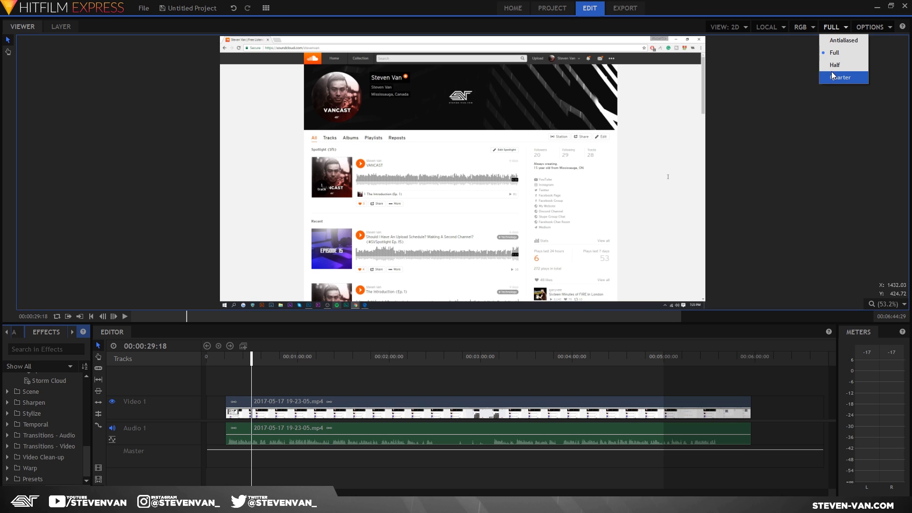
Dismiss the viewer quality and OPTIONS menus without changing anything.
left_click(780, 131)
left_click(870, 28)
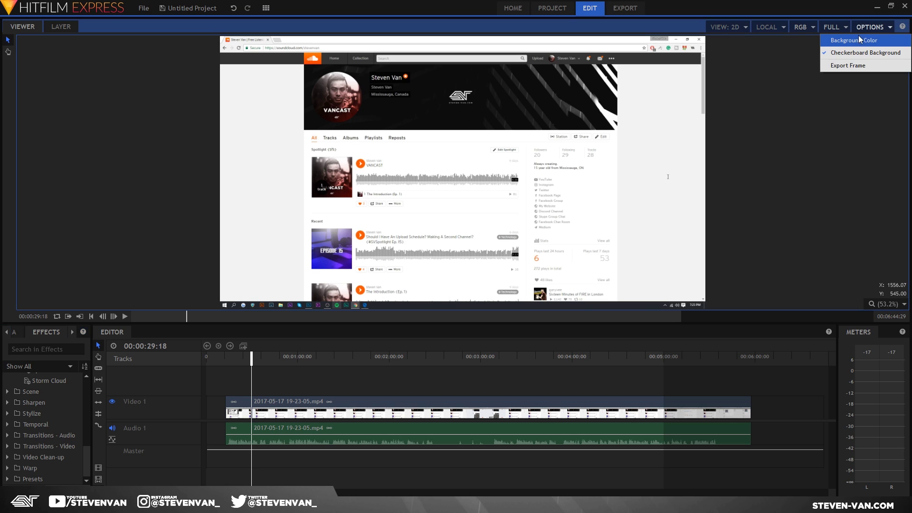
left_click(812, 198)
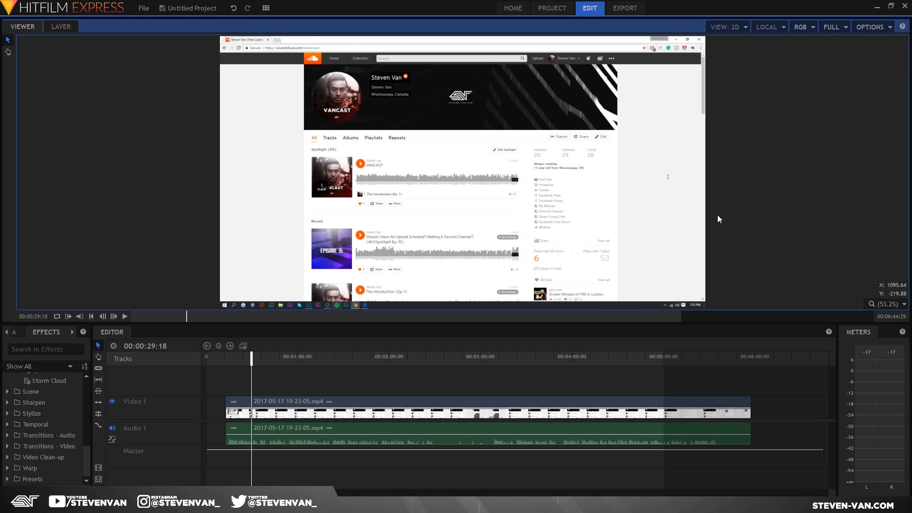
left_click(71, 333)
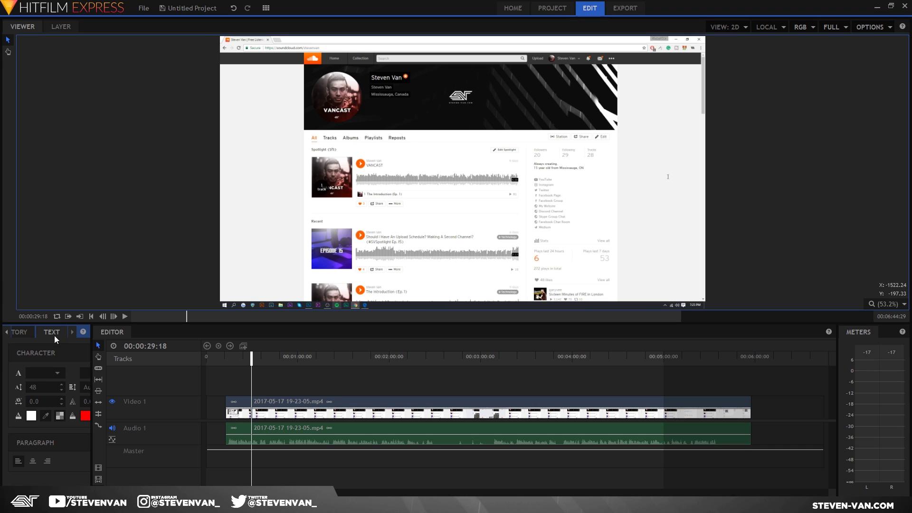
left_click(24, 336)
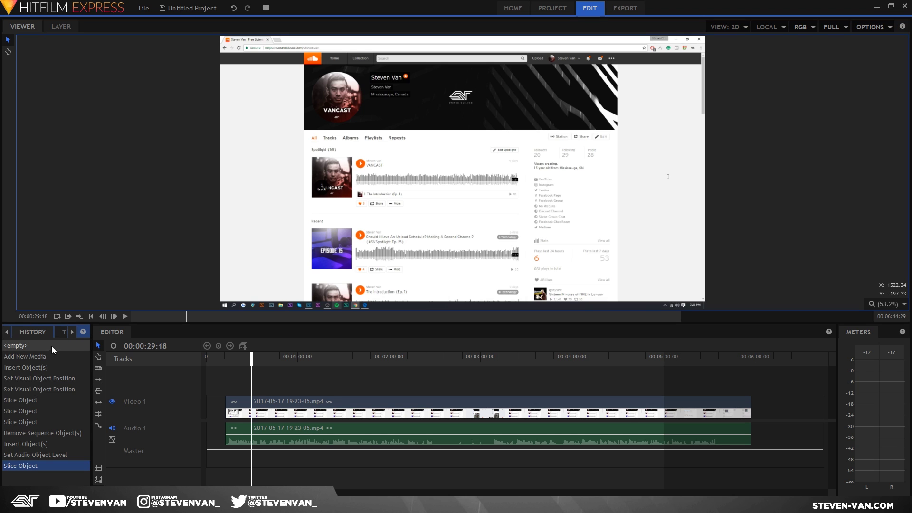
left_click(6, 332)
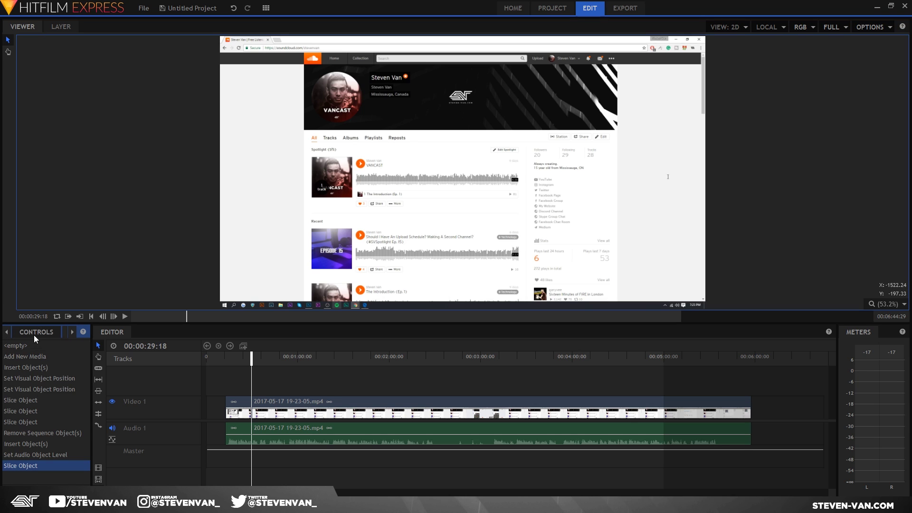
left_click(34, 336)
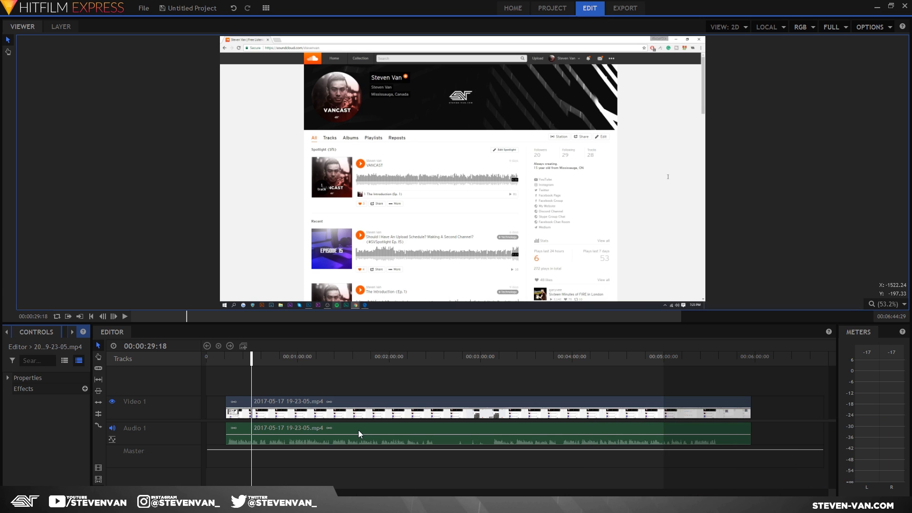
Scrub the playhead from 00:00:12:14 to 00:06:01:11, just past the clip's end.
left_click(225, 358)
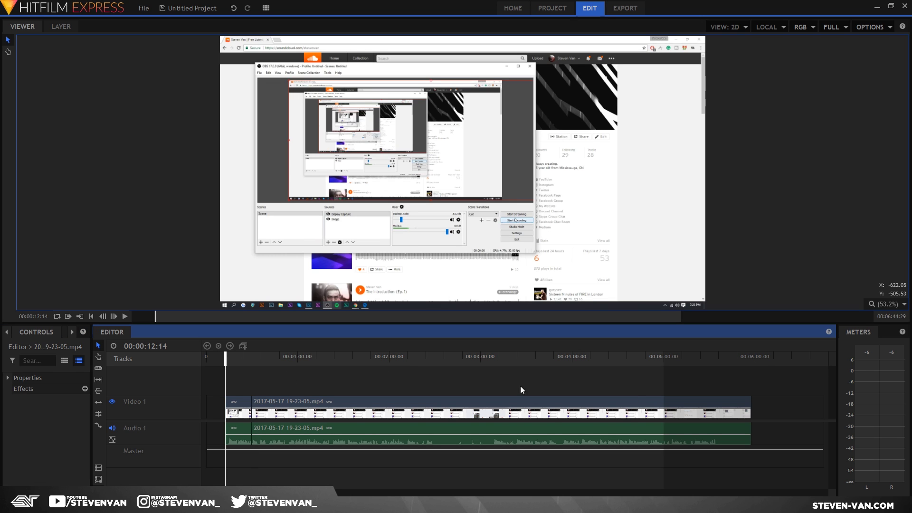
left_click_drag(766, 359, 758, 360)
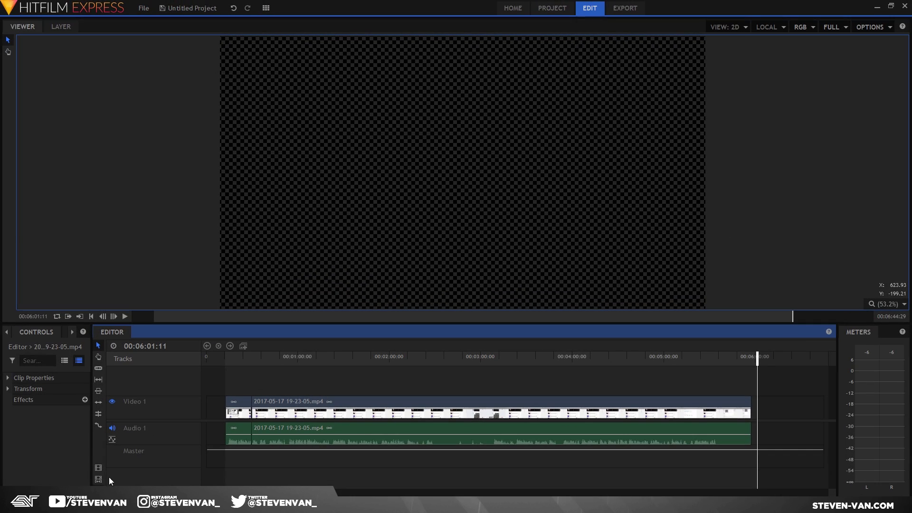
Queue the Editor timeline for export with the YouTube 1080p HD preset.
left_click(98, 480)
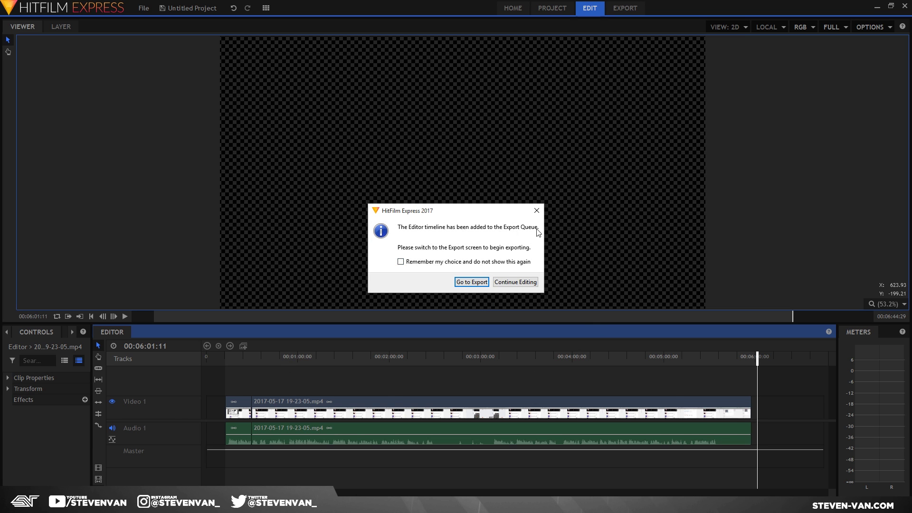
left_click(472, 282)
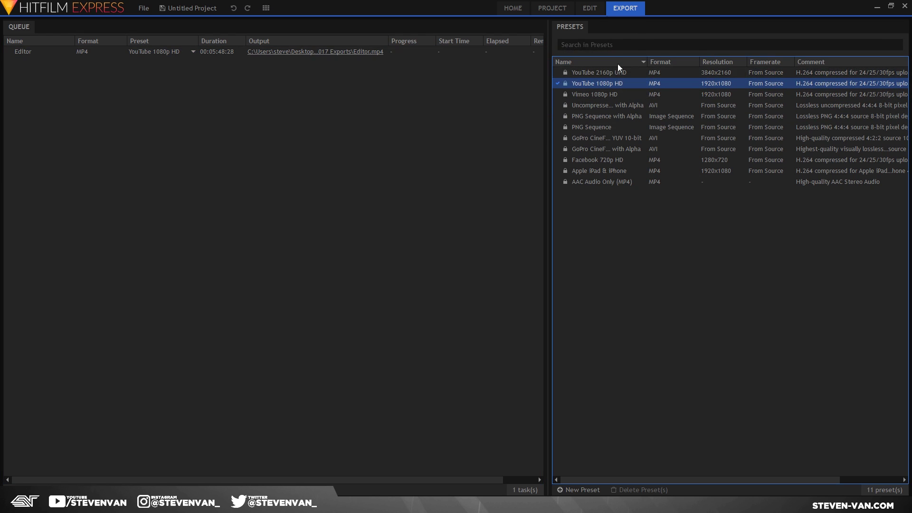
left_click_drag(620, 84, 421, 52)
Save the queued task's output as Editor.mp4 and start rendering.
right_click(414, 52)
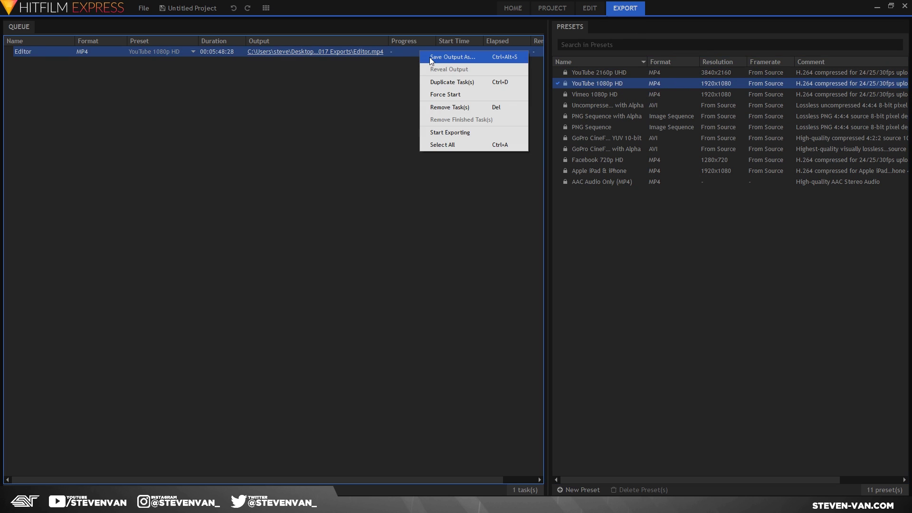
left_click(430, 57)
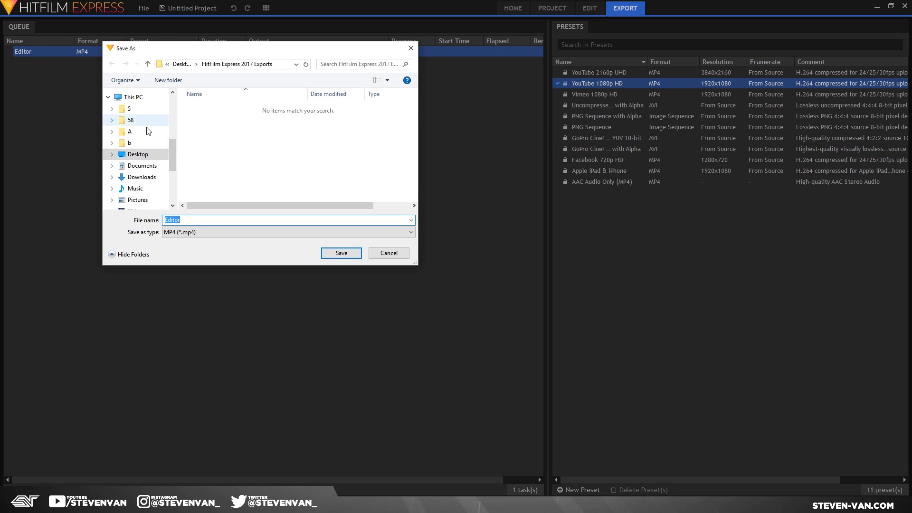
scroll(142, 143, "up", 1)
left_click(352, 252)
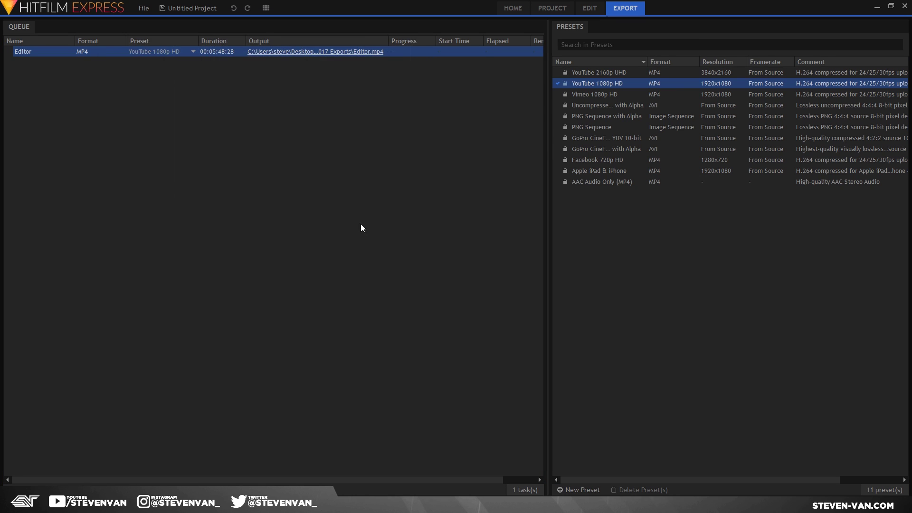